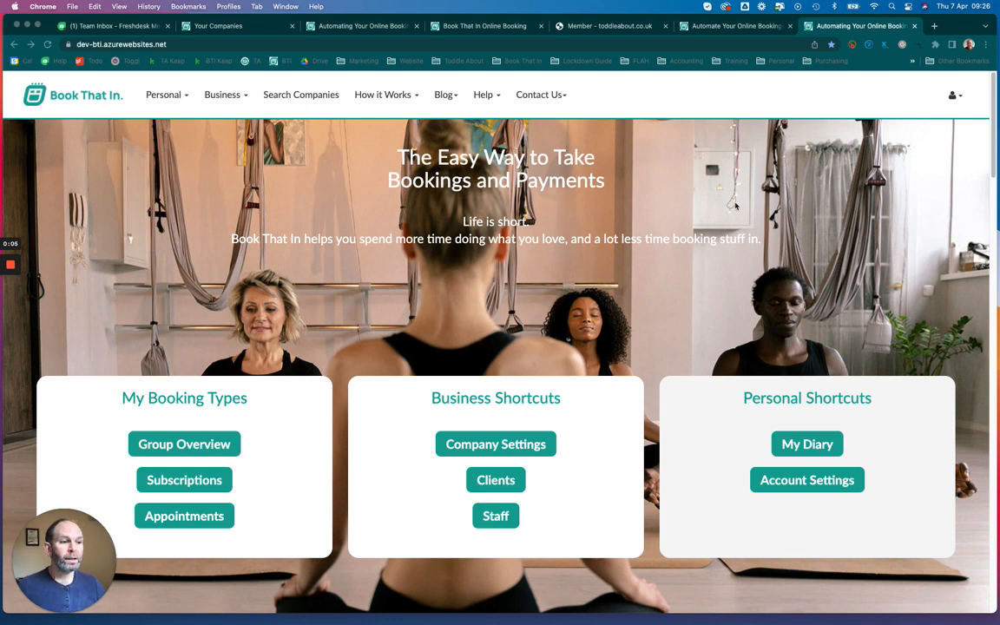
Show Franchisee 2 from the Business company list and bring up its Group Overview of classes
left_click(224, 95)
left_click(230, 142)
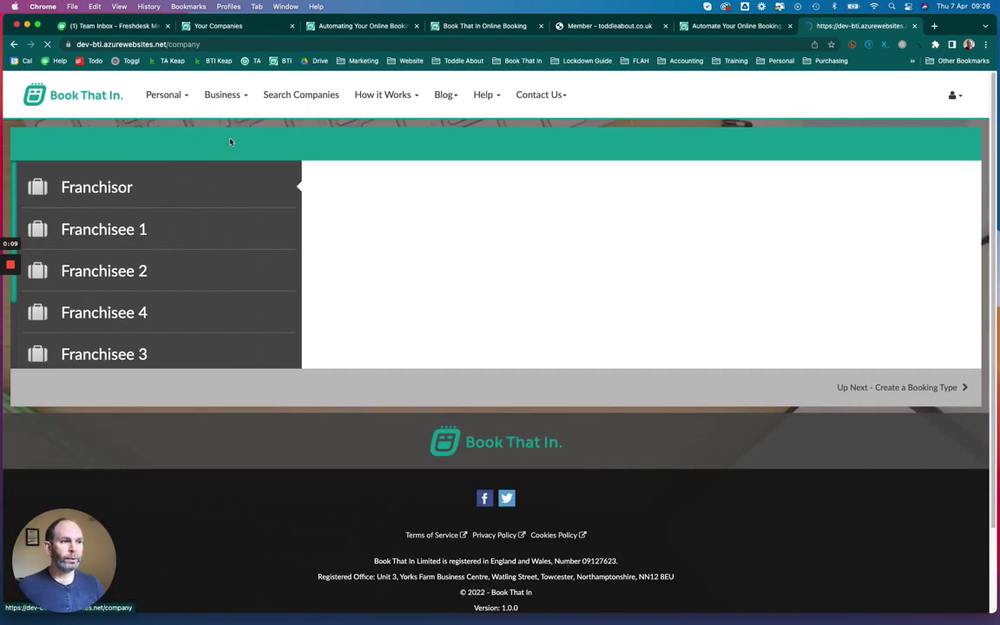
left_click(191, 271)
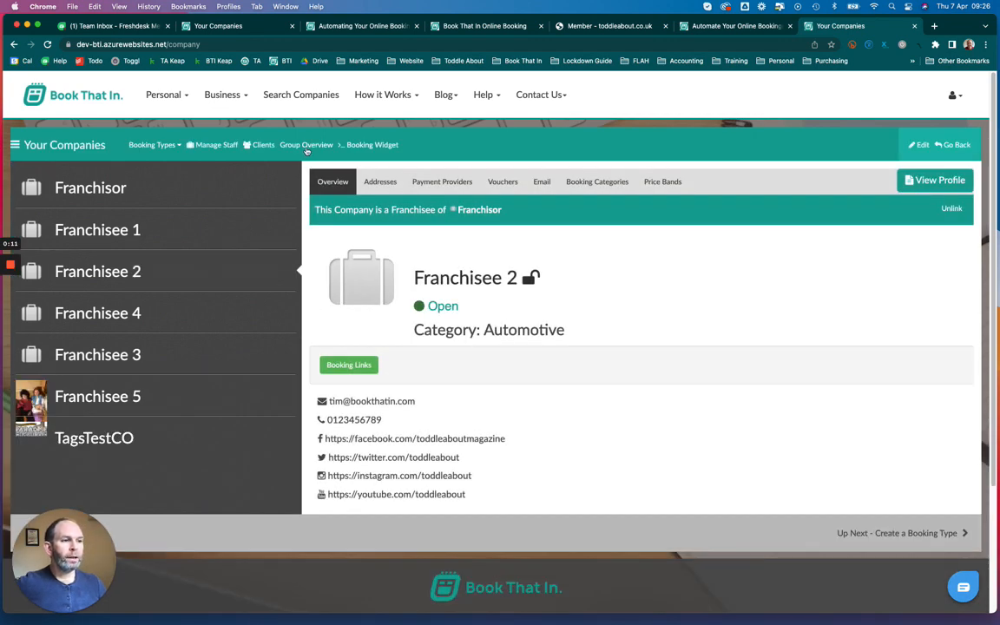
left_click(306, 145)
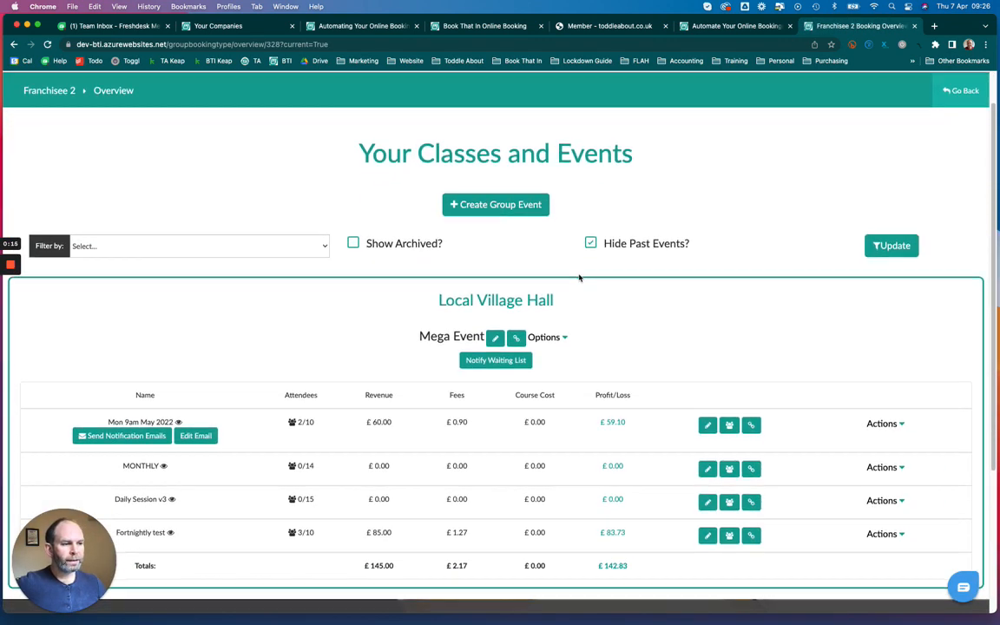
scroll(578, 277, "down", 3)
scroll(582, 274, "down", 2)
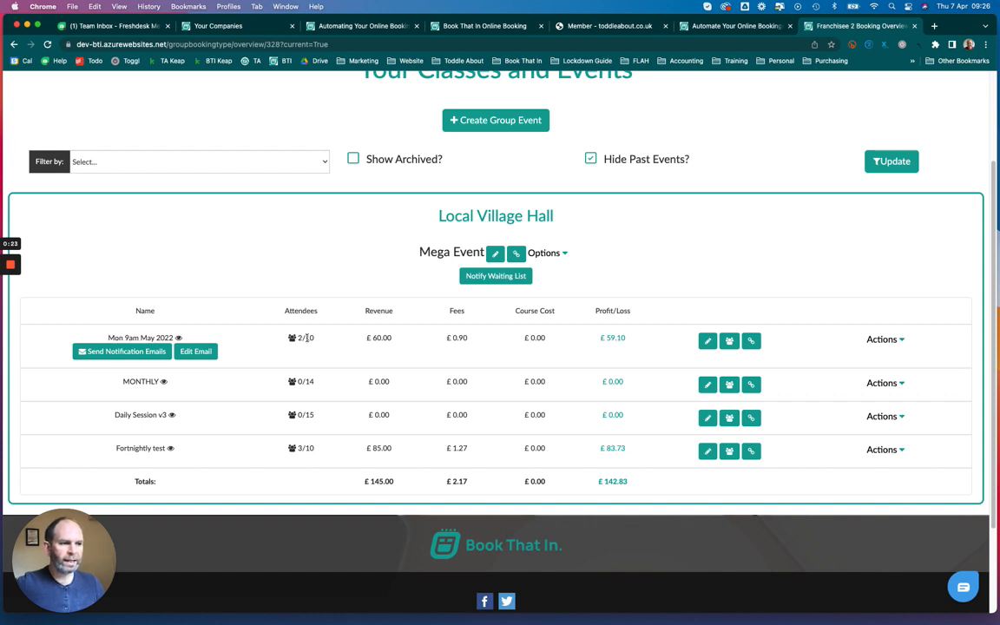
View the Mon 9am class attendees, keep Participant Name shown, and bring up Monk's booking actions
left_click(729, 340)
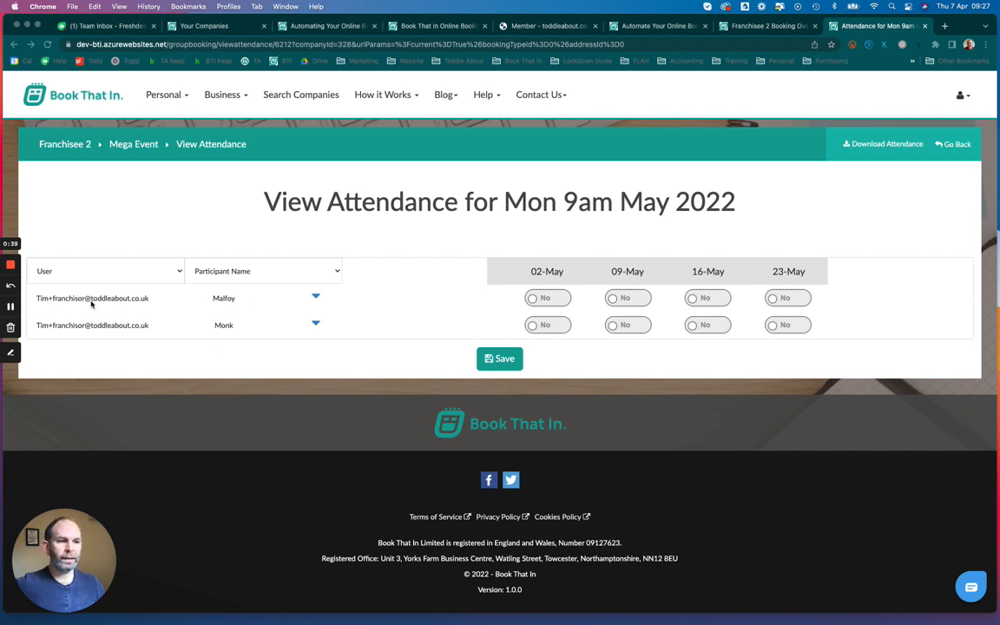
left_click(226, 270)
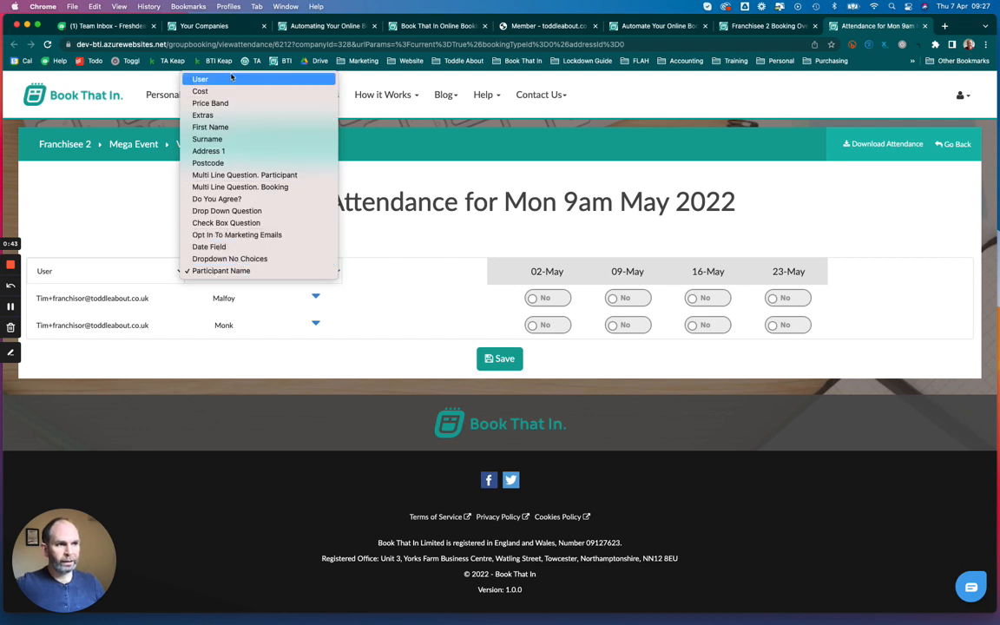
left_click(367, 196)
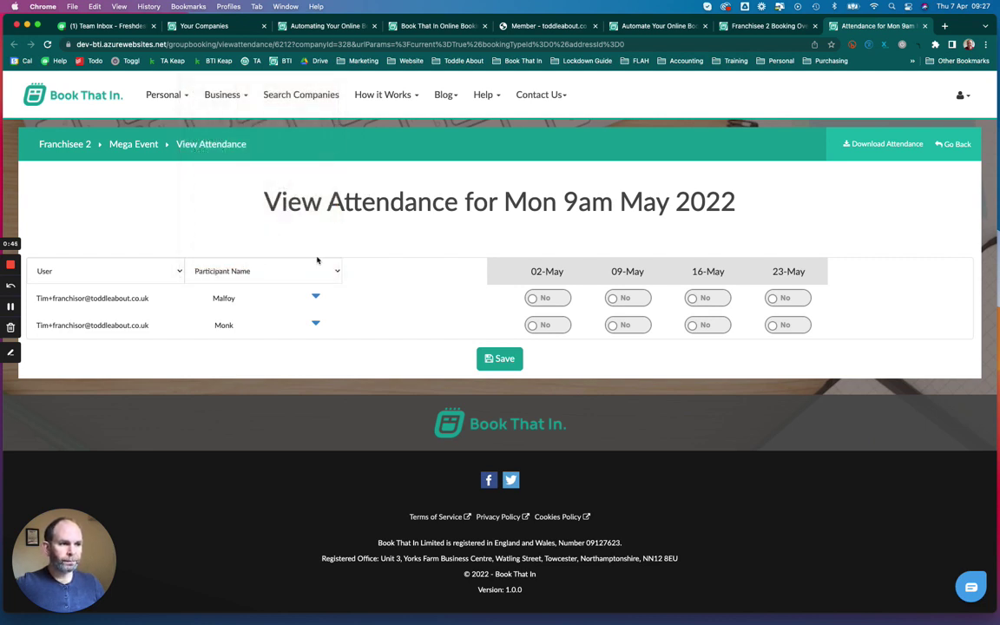
left_click(317, 325)
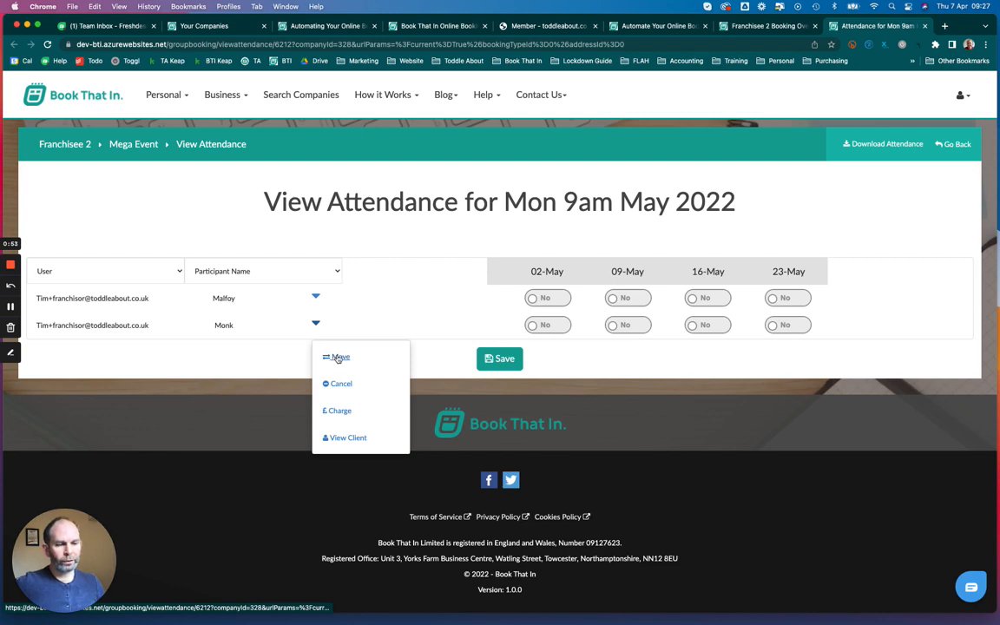
Start Move on Monk's booking and choose Fortnightly test as the destination class
left_click(339, 357)
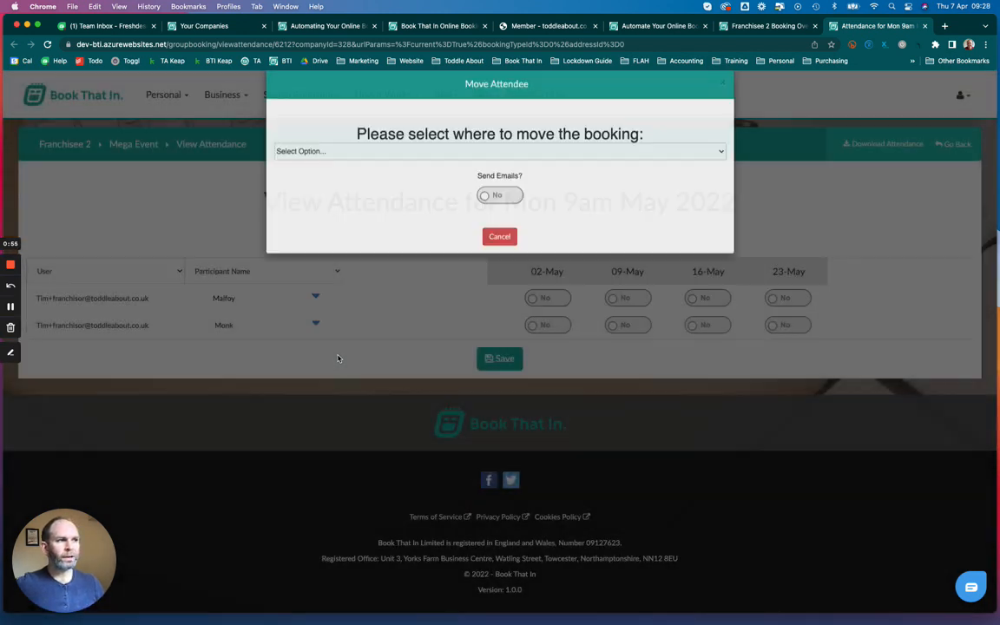
left_click(420, 169)
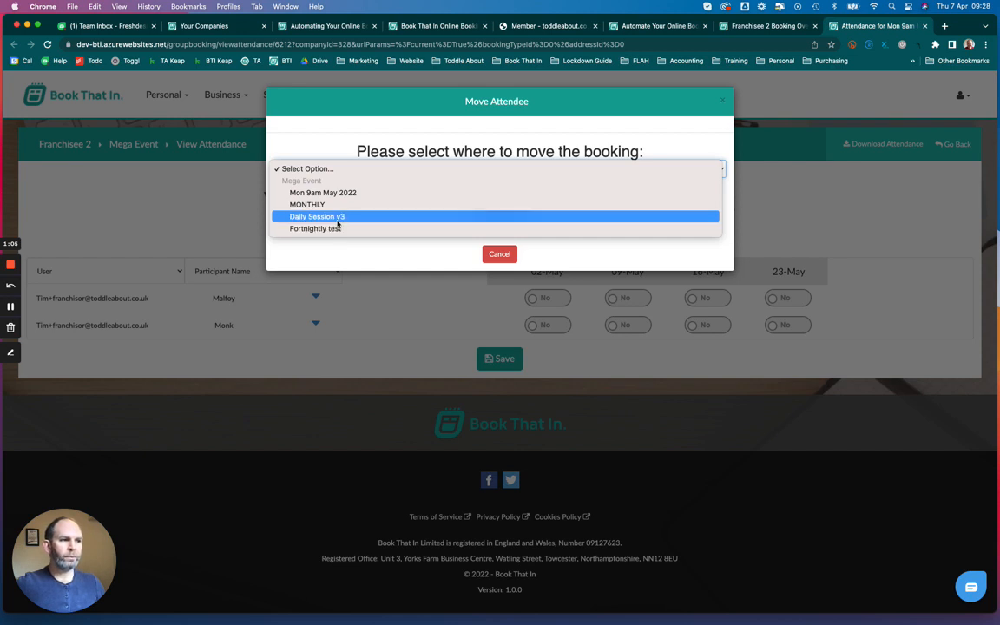
left_click(335, 228)
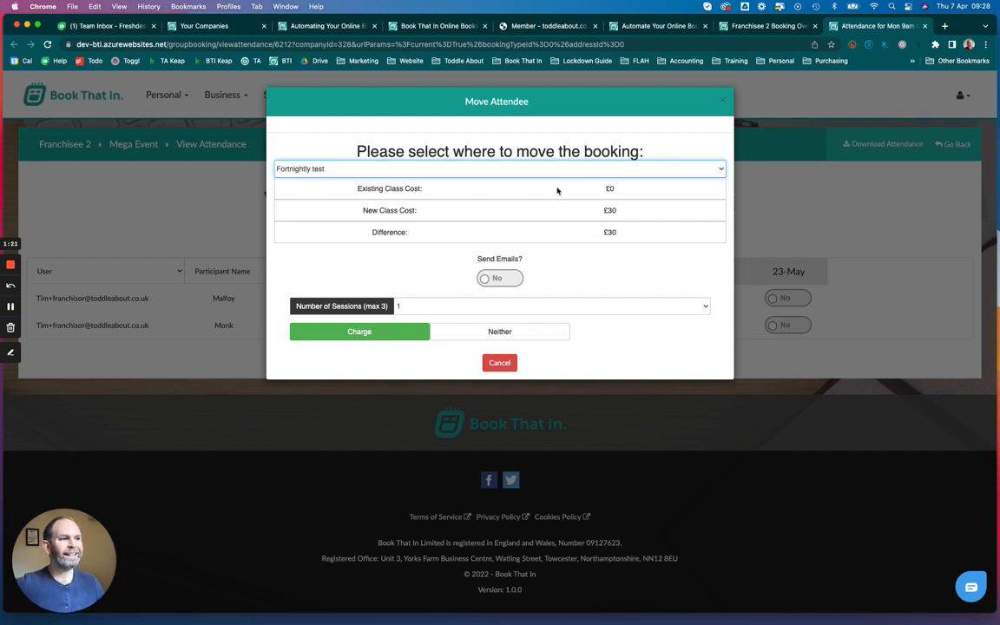
double_click(609, 189)
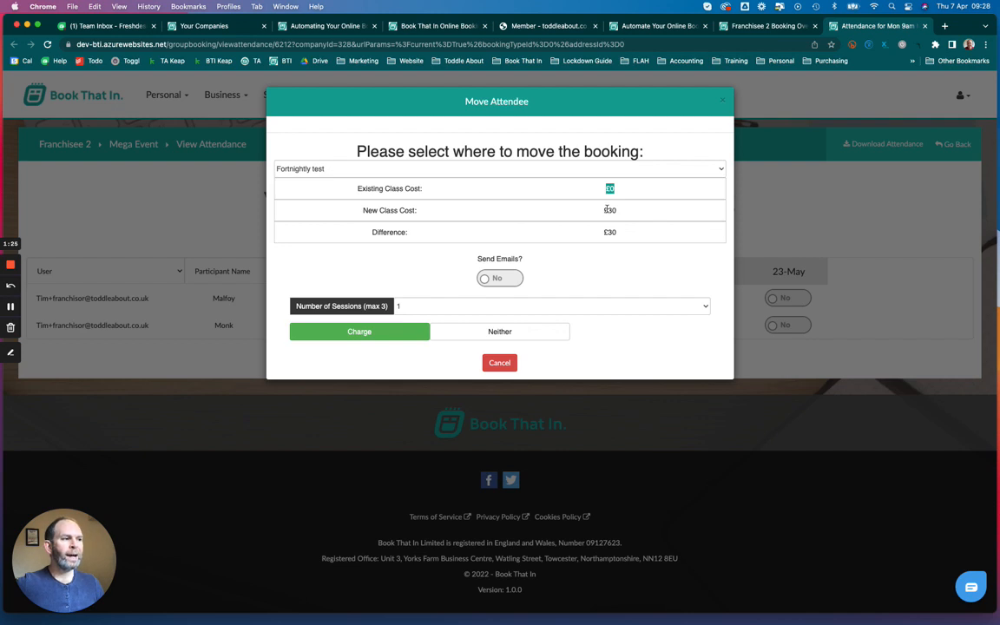
double_click(610, 210)
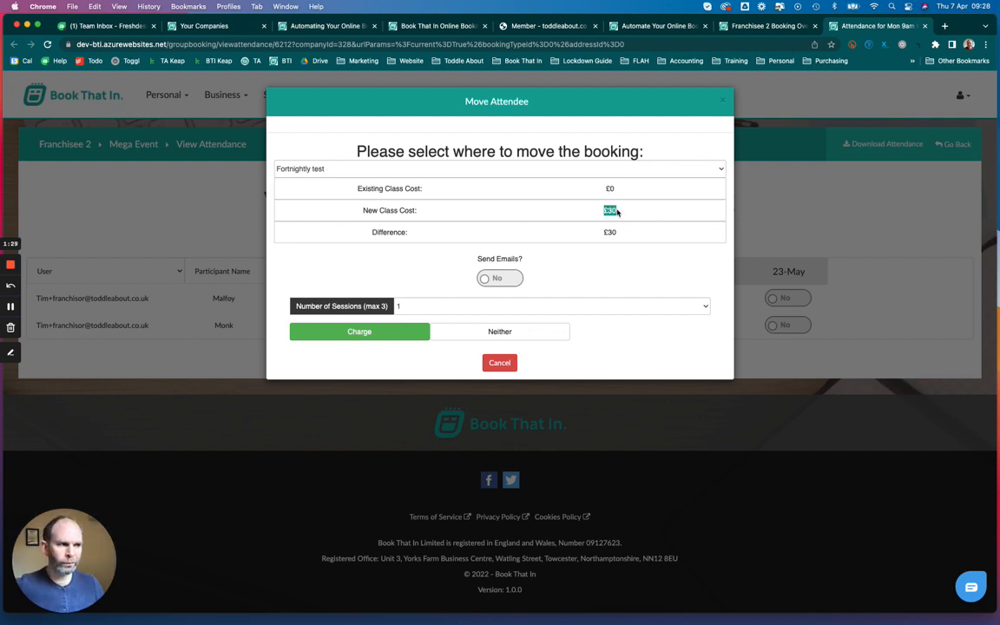
double_click(610, 231)
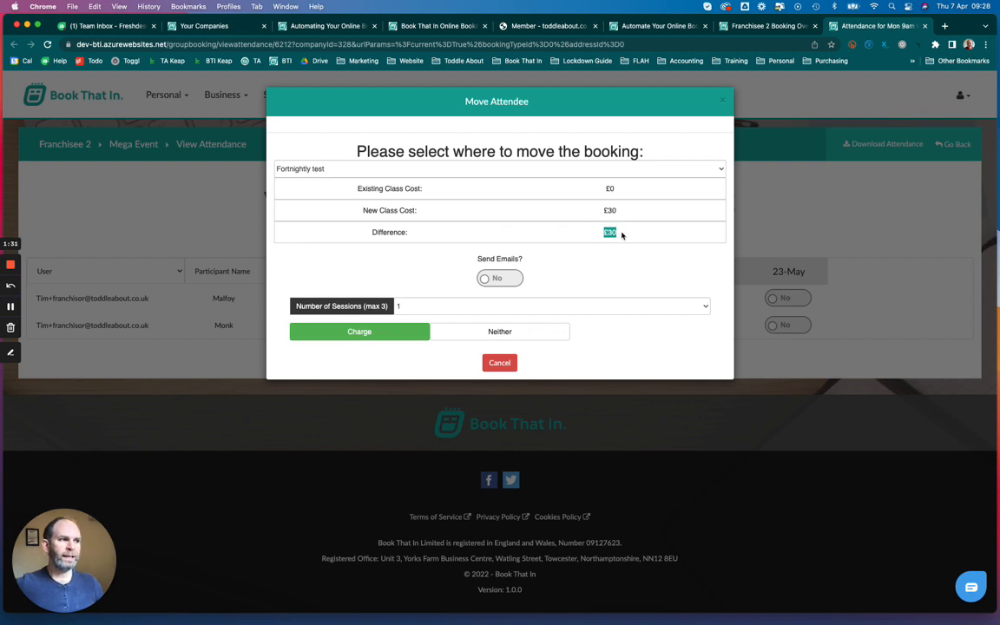
left_click(619, 234)
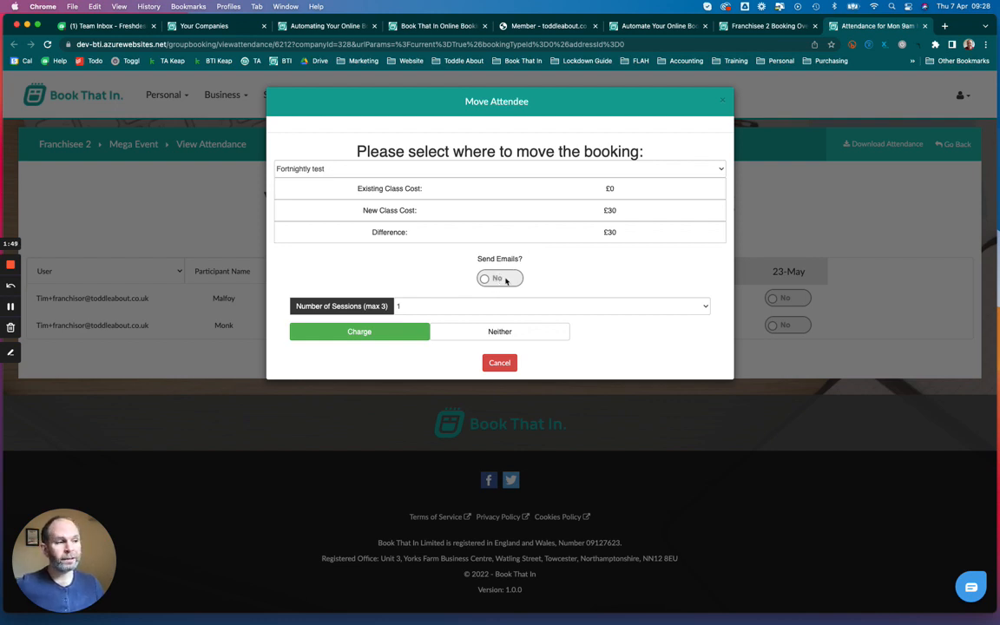
Set Send Emails to Yes and the Number of Sessions for the move to 3
left_click(499, 278)
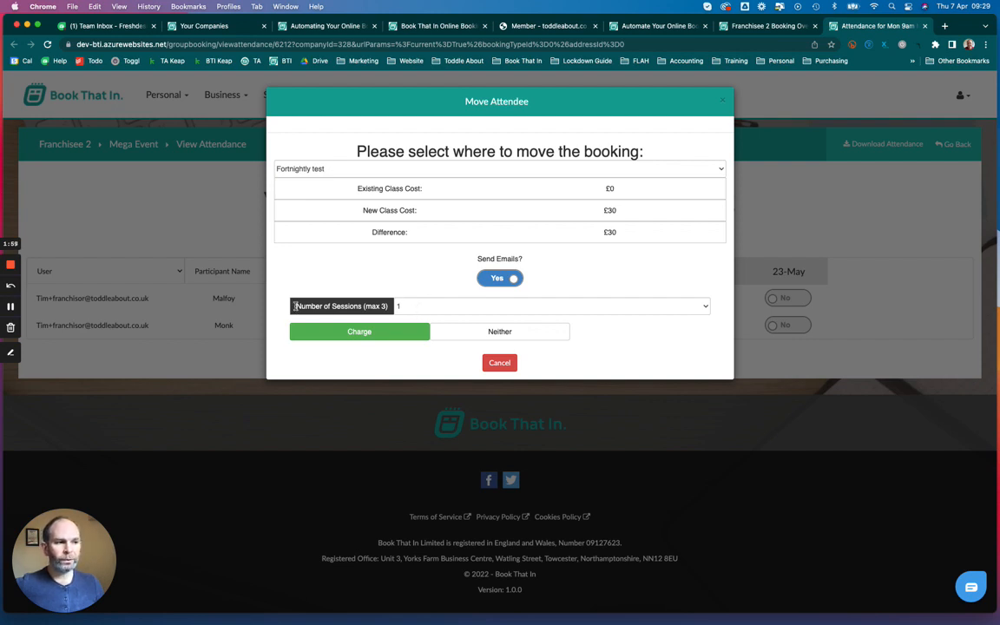
left_click_drag(296, 306, 391, 308)
left_click(424, 297)
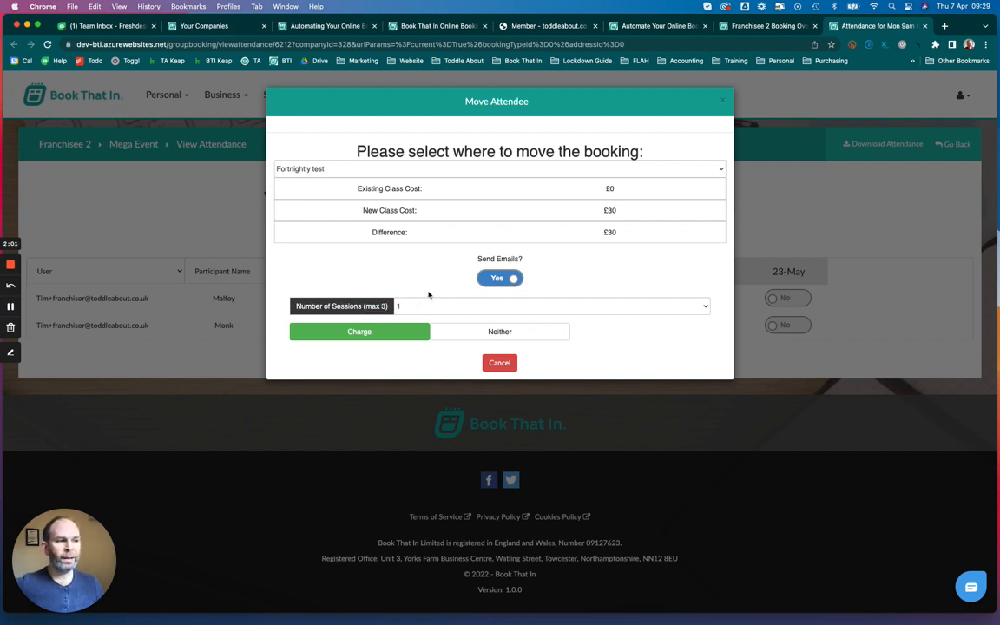
left_click(428, 309)
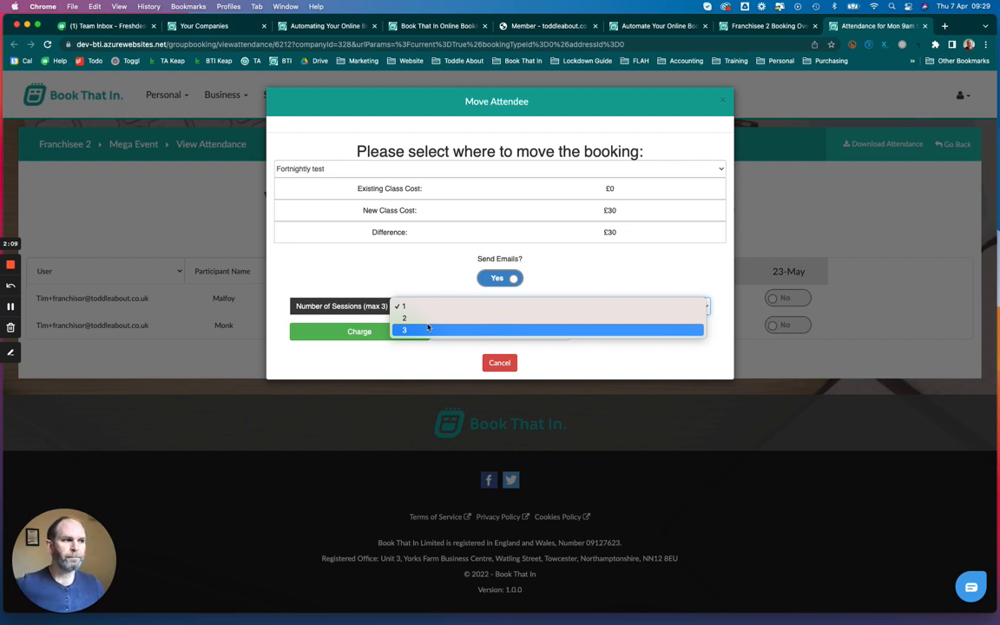
left_click(429, 329)
left_click(417, 306)
left_click(416, 331)
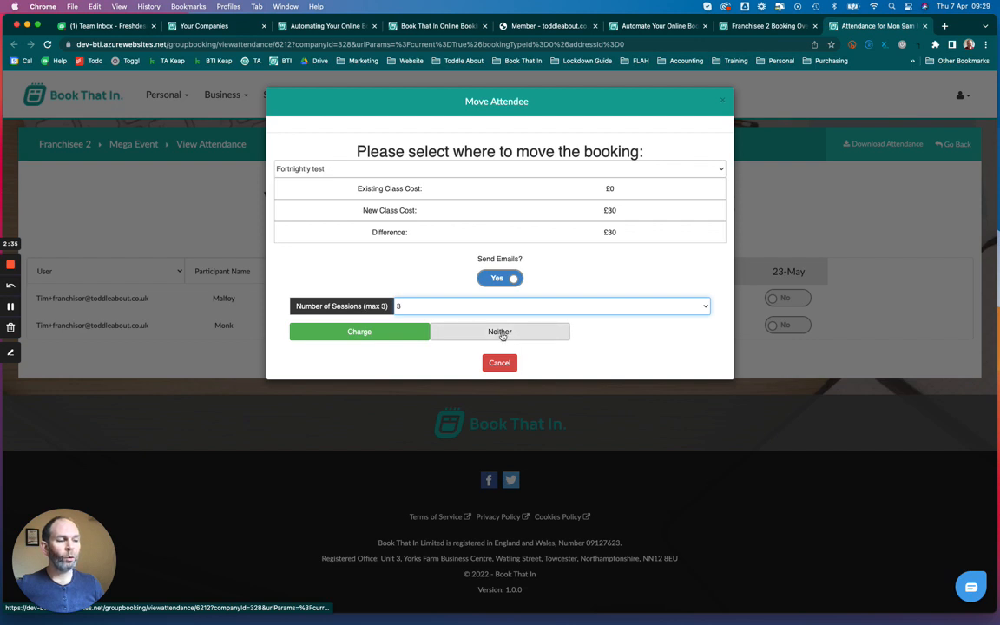
Choose Charge, keep the £30 amount, and complete the move with Transfer & Charge
left_click(363, 334)
left_click_drag(368, 353, 324, 356)
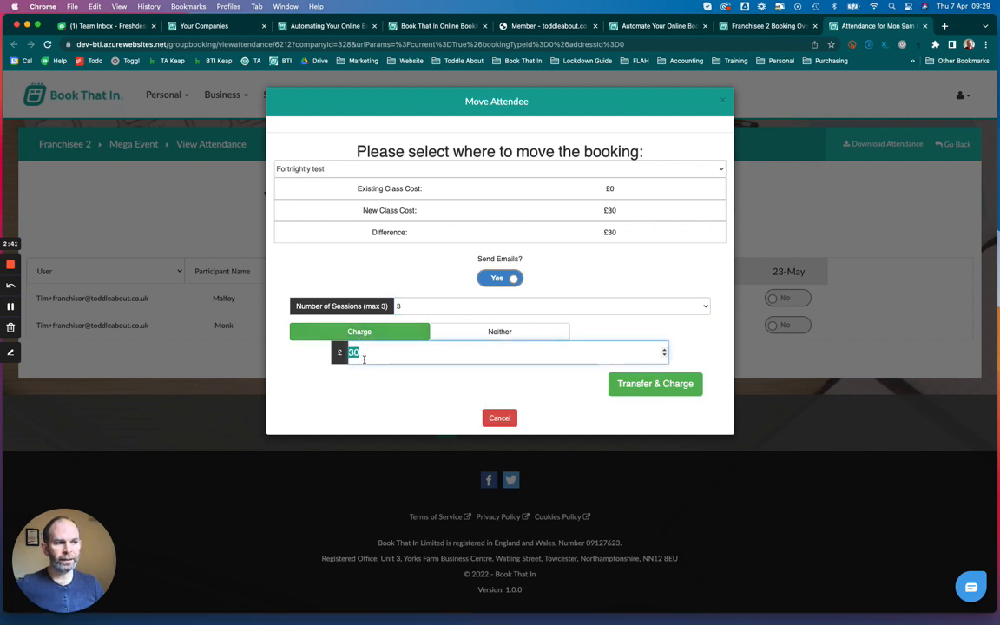
left_click(622, 230)
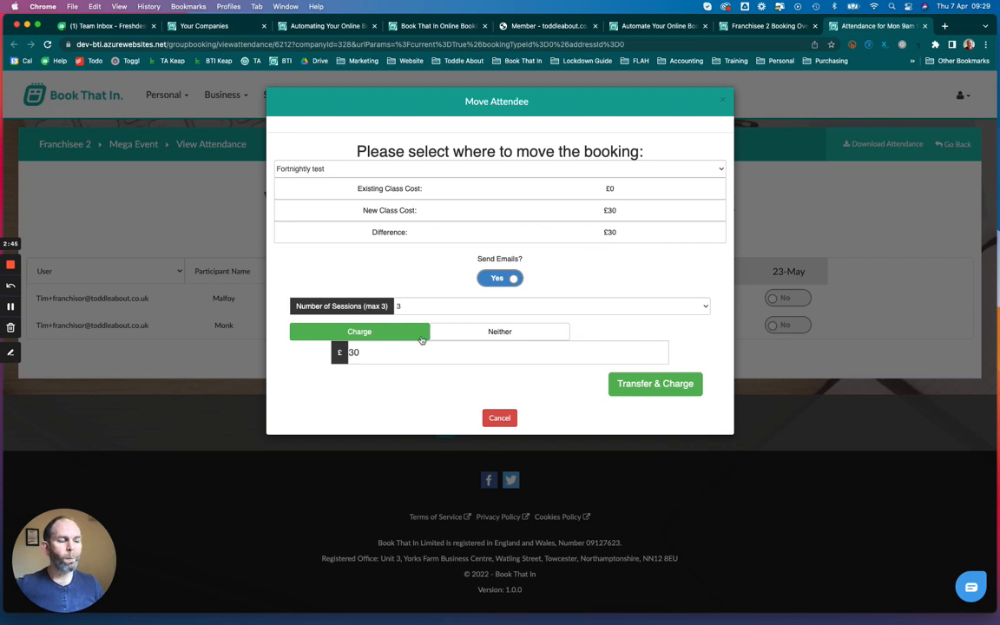
left_click_drag(382, 353, 338, 351)
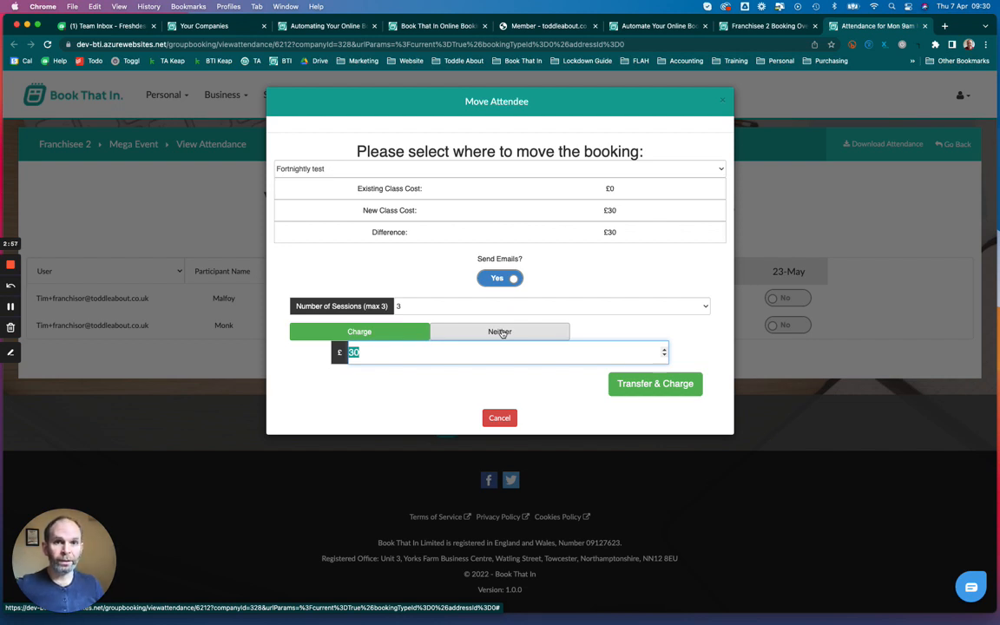
left_click(464, 342)
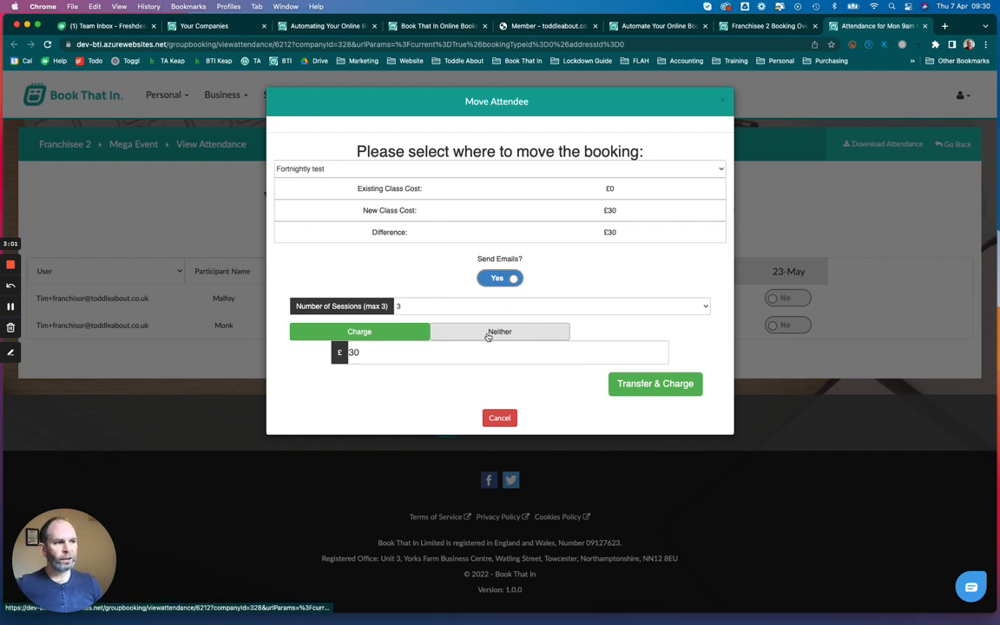
double_click(354, 352)
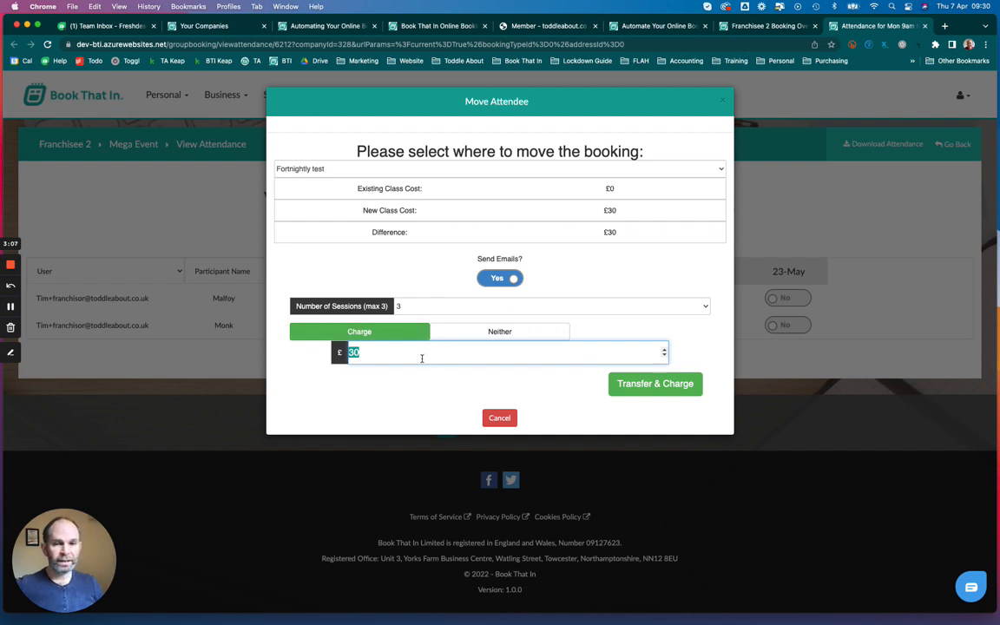
left_click(510, 334)
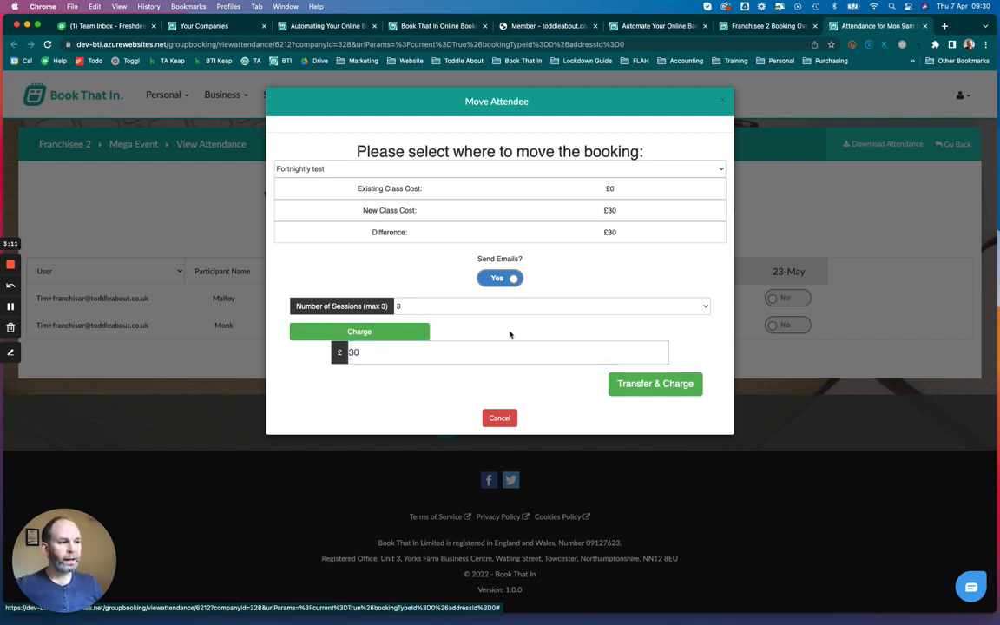